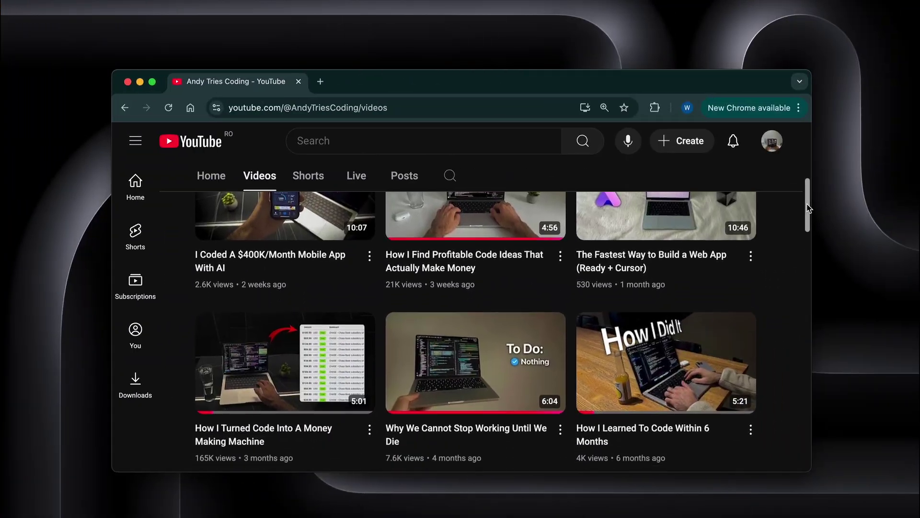
Step: Scroll down the channel's Videos grid to see older uploads
scroll(808, 207, "down", 5)
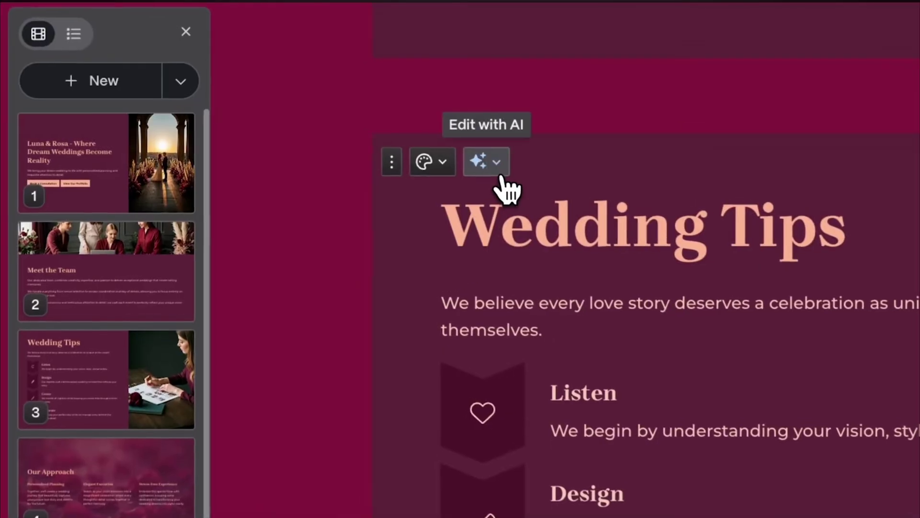
Step: Ask Banani's AI to replace part of the RideShare Connect design and apply the Our Approach suggestion
left_click(493, 169)
type("Replace")
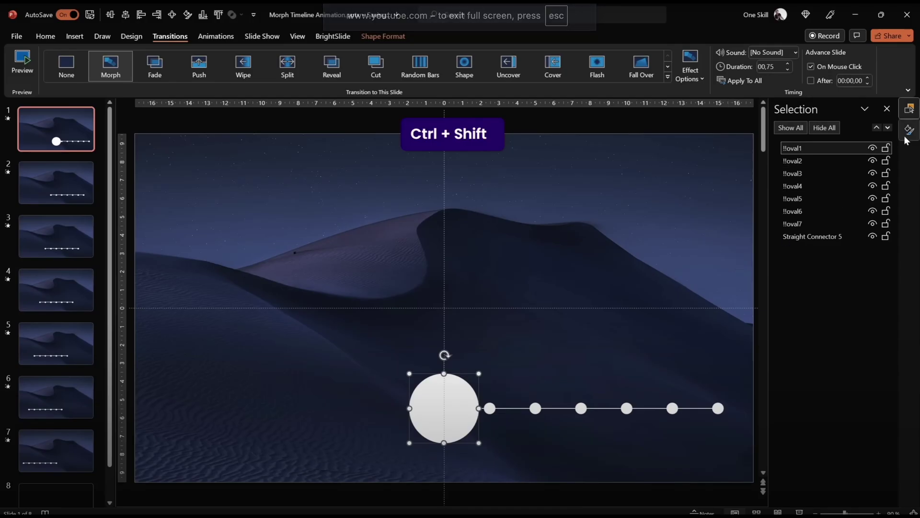
key("ctrl+1")
left_click(790, 186)
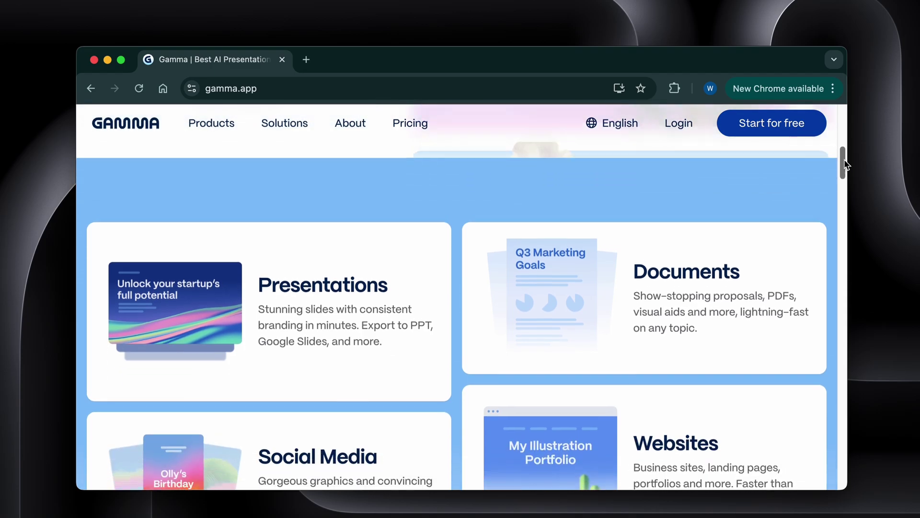
scroll(844, 161, "down", 10)
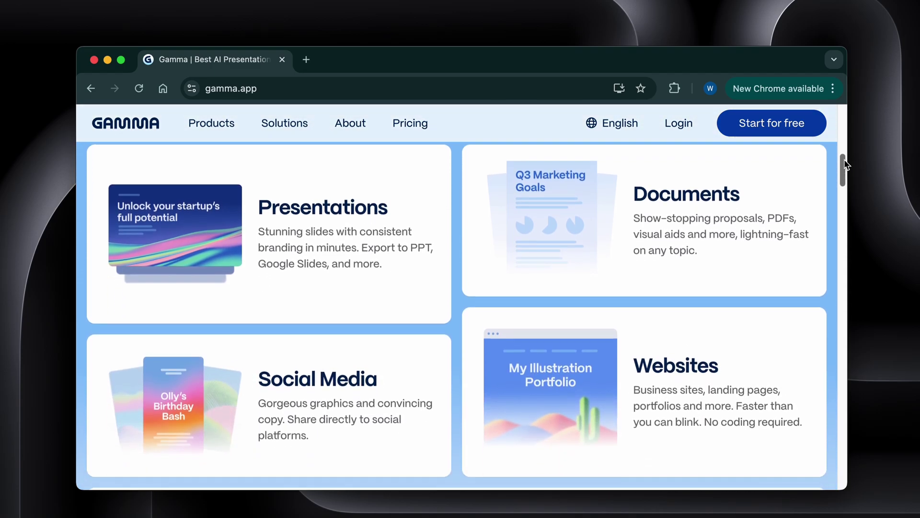
scroll(844, 159, "down", 8)
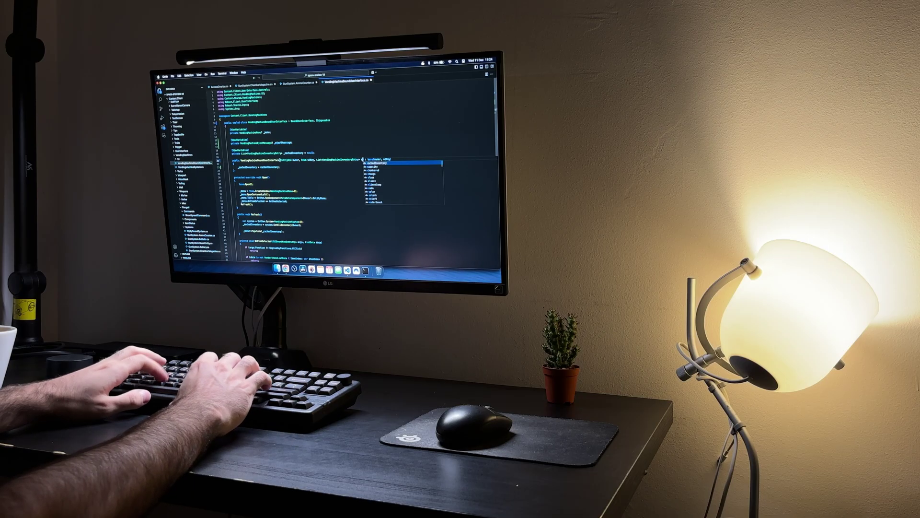
type("ac")
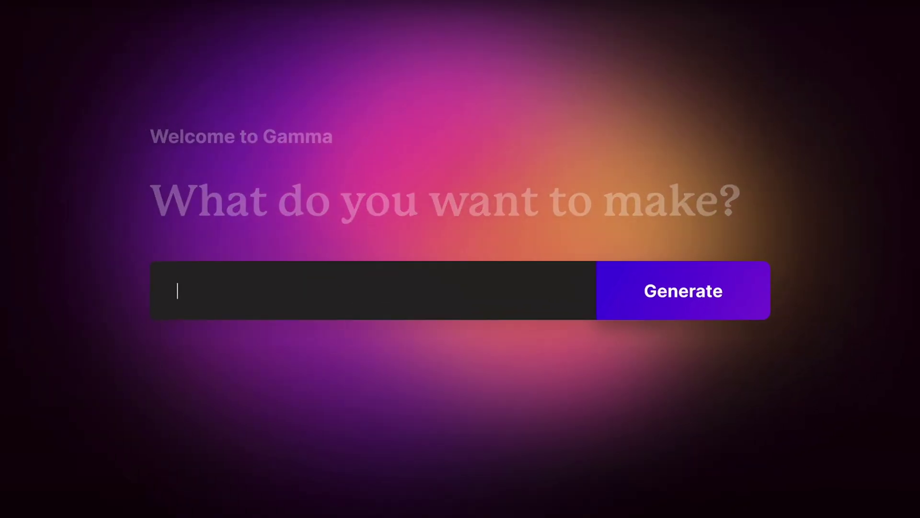
Step: Generate a deck from 'A pitch deck for building a colony on Mars', then make Market Size & Growth more visual
type("A pitch deck for")
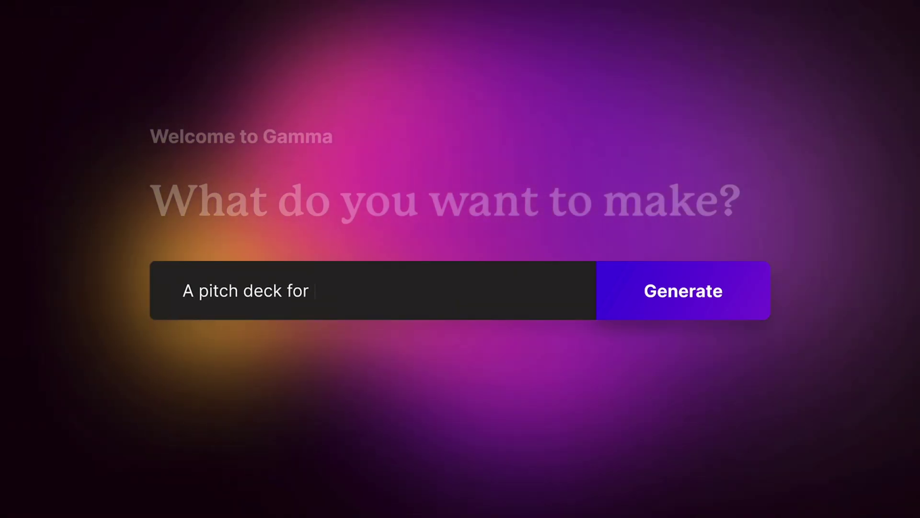
type(" building a colony on Mar")
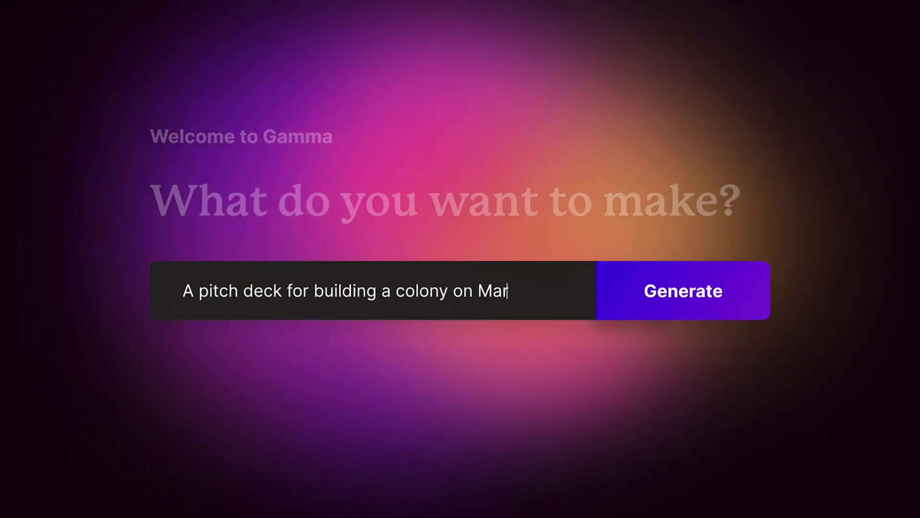
type("s")
left_click(716, 316)
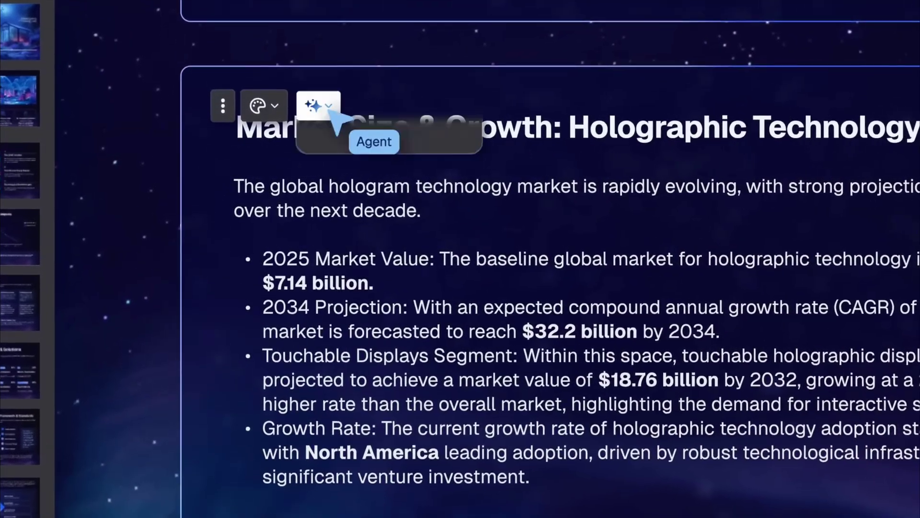
left_click(330, 111)
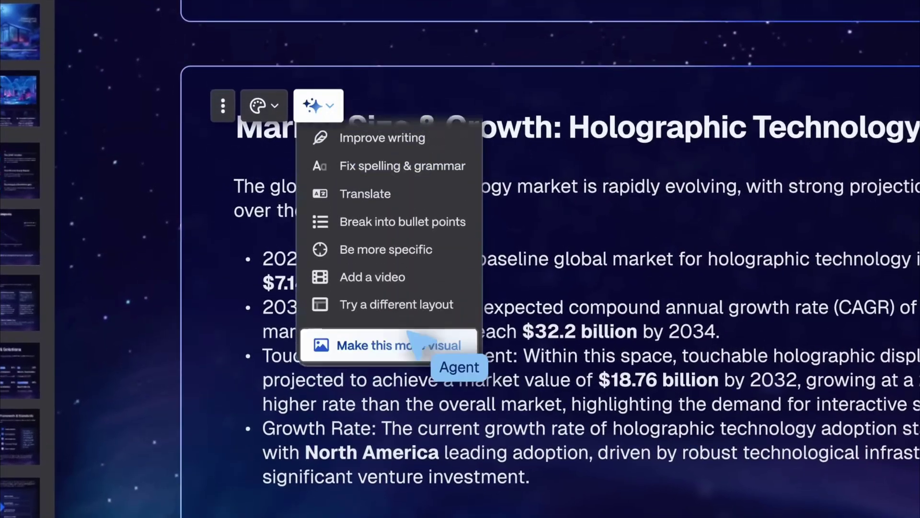
left_click(422, 359)
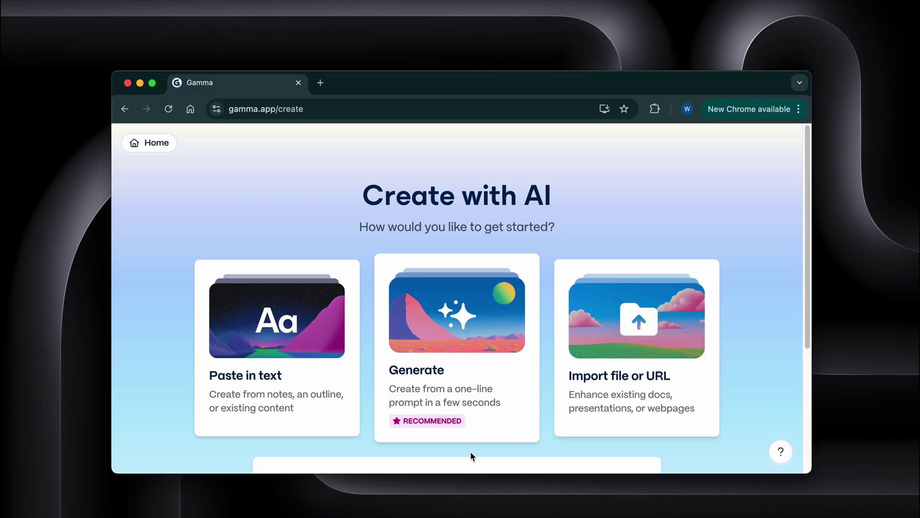
Step: Submit a prompt for a 10-card DevBuddy AI coding assistant pitch deck outline
left_click(485, 425)
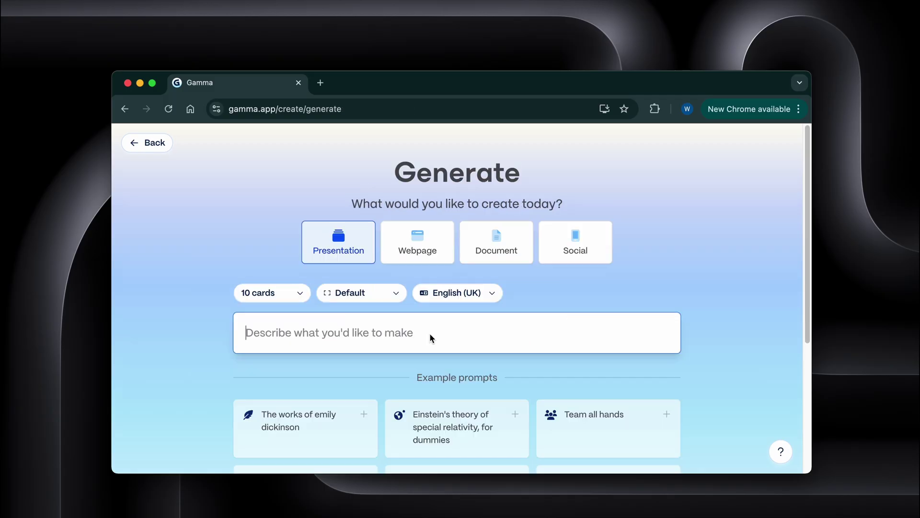
type("Create a pitch deck for an AI coding asistant called DevBuddy.")
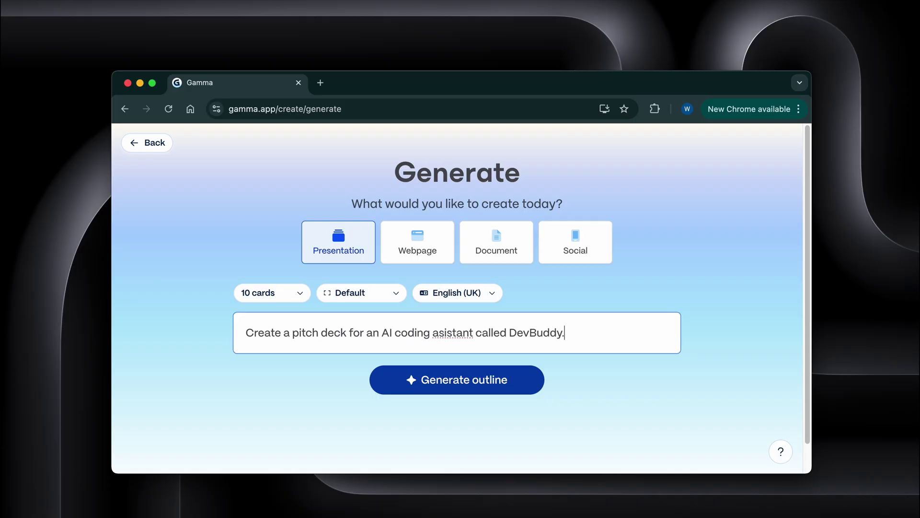
key("Return")
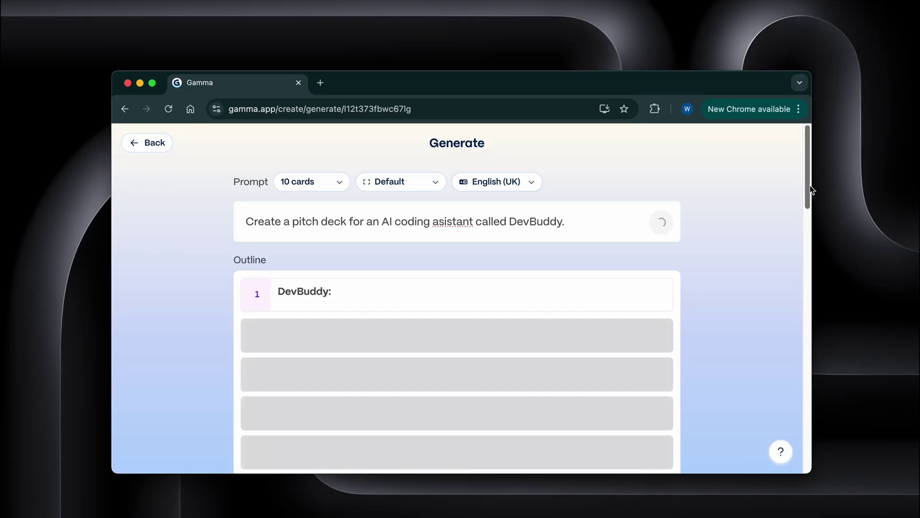
Step: Review the ten DevBuddy outline cards and generate the full deck from them
scroll(809, 215, "down", 1)
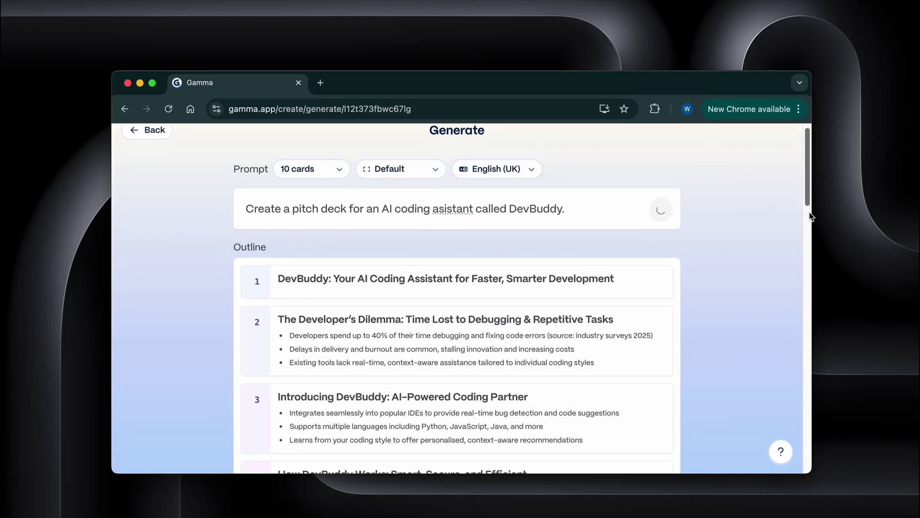
scroll(810, 216, "down", 3)
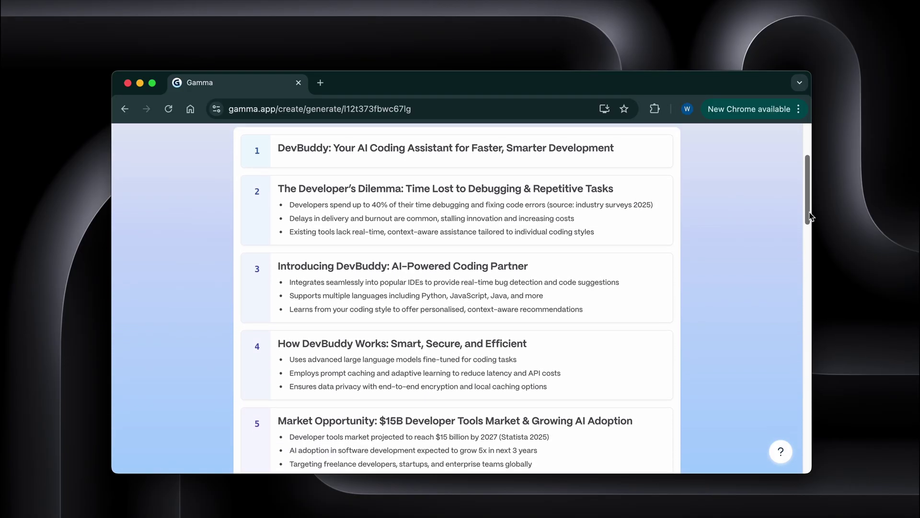
scroll(809, 216, "down", 3)
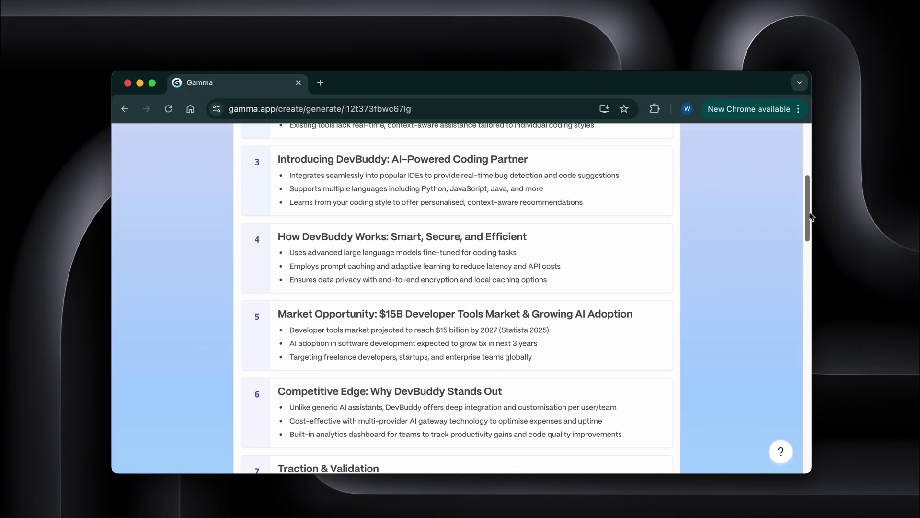
scroll(810, 216, "down", 6)
scroll(810, 216, "up", 7)
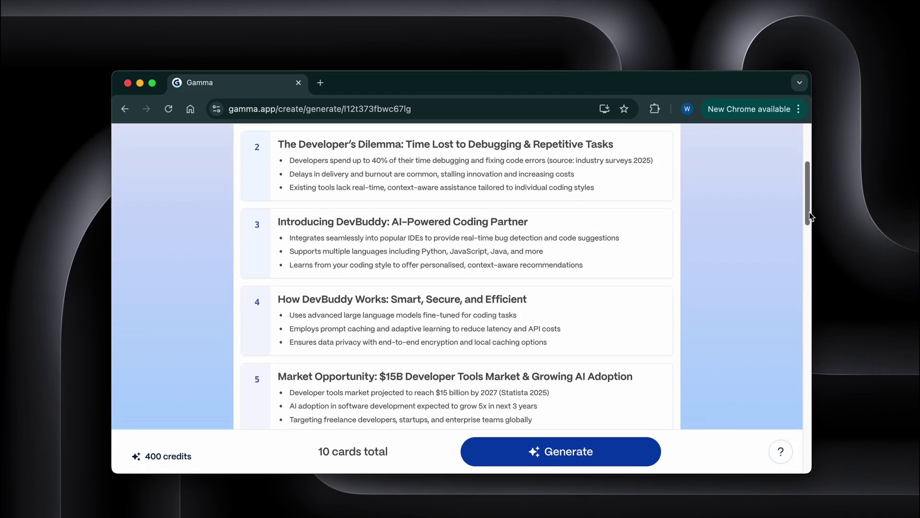
scroll(810, 216, "down", 3)
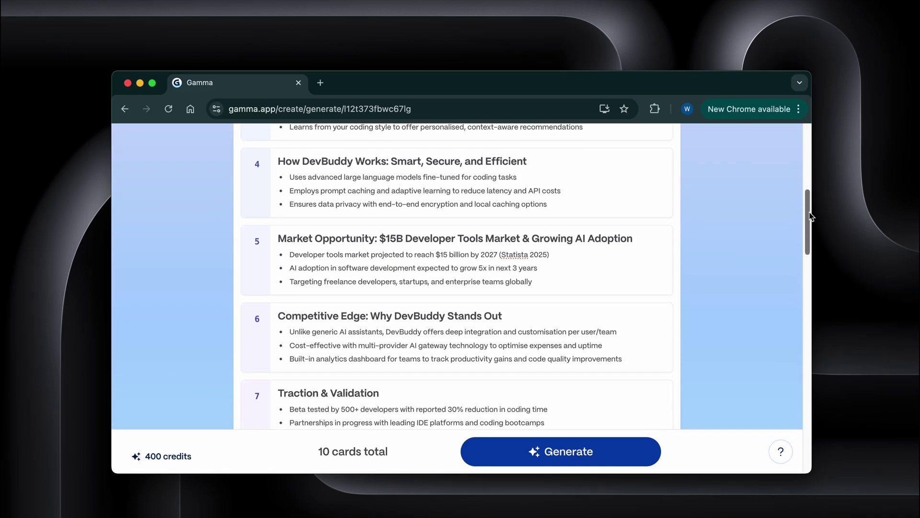
scroll(810, 217, "down", 7)
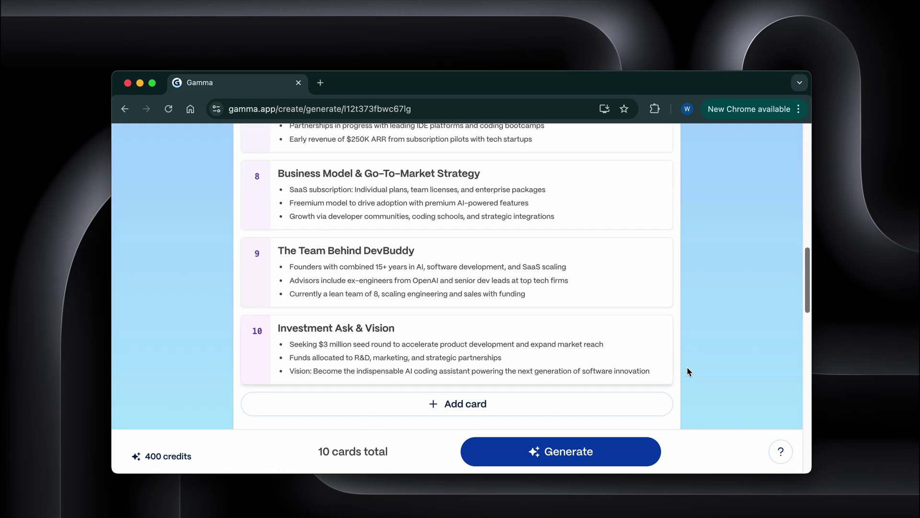
left_click(563, 446)
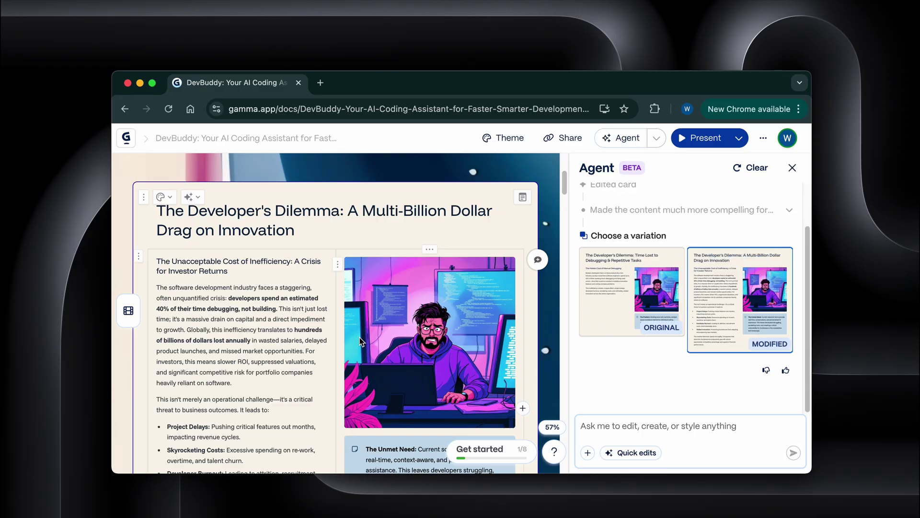
Step: Keep the agent's 'A Multi-Billion Dollar Drag on Innovation' version, give it a thumbs-up, and skip comments
scroll(360, 337, "down", 3)
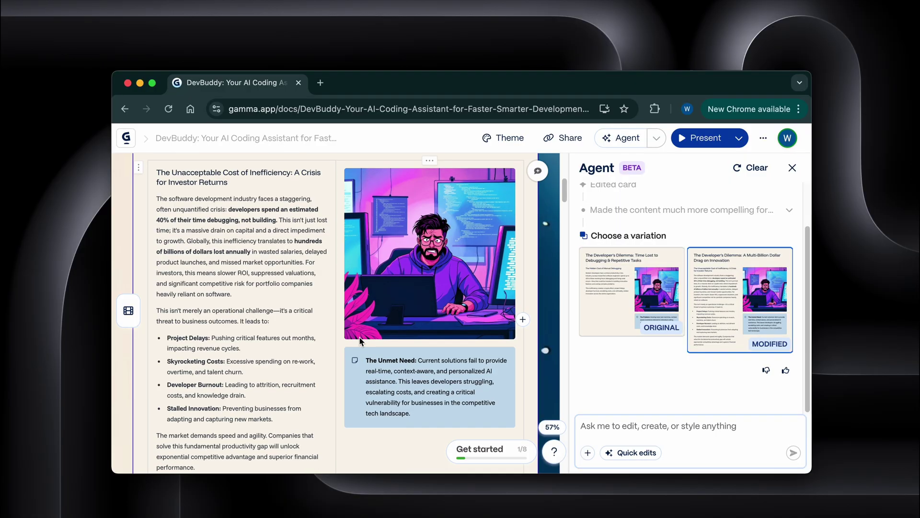
scroll(359, 340, "down", 1)
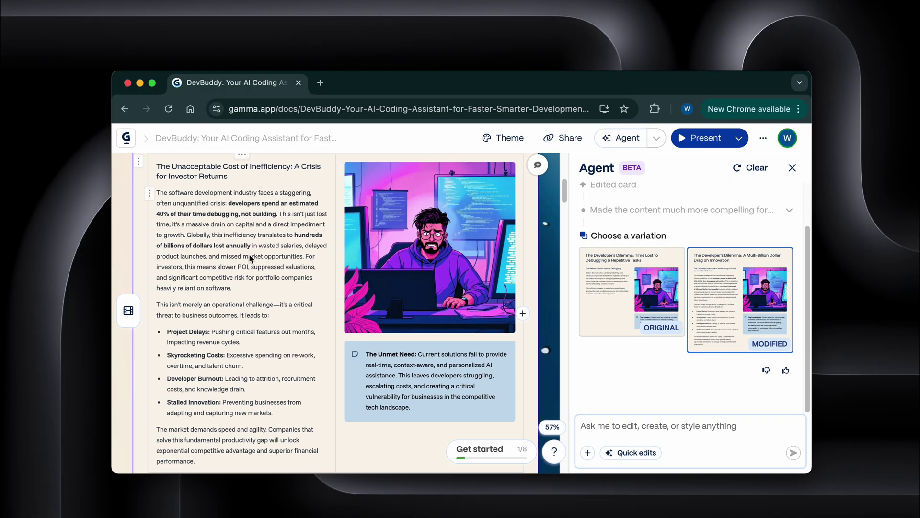
scroll(250, 316, "down", 3)
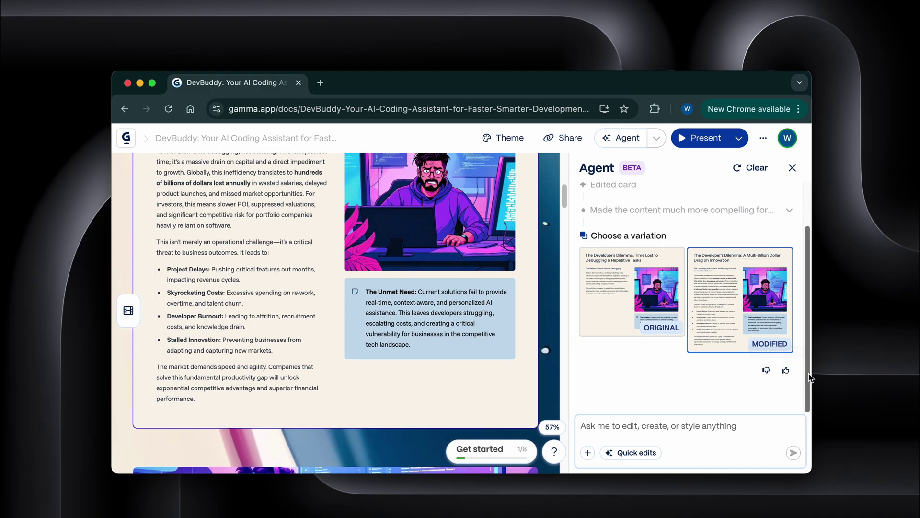
left_click(786, 370)
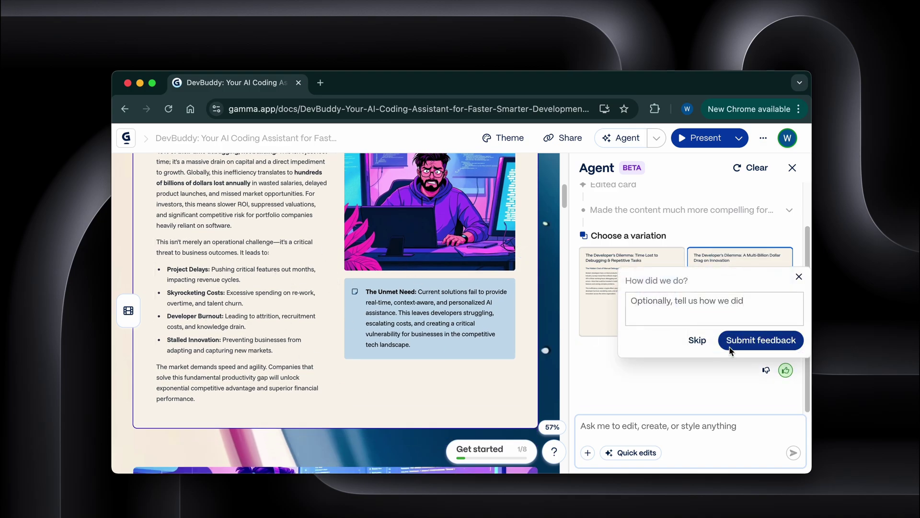
left_click(698, 341)
scroll(355, 343, "up", 3)
scroll(355, 339, "up", 3)
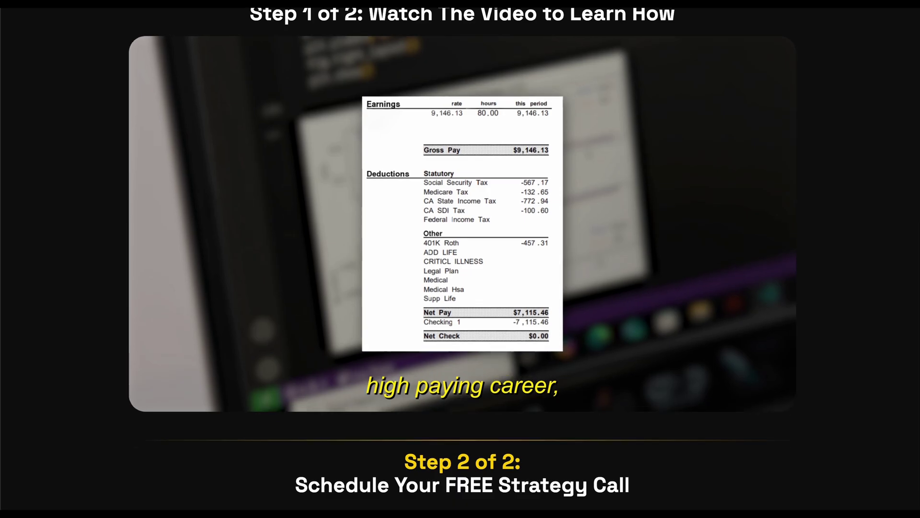
Step: Select October 10, 2025 on the strategy-call booking calendar to show its times
scroll(847, 234, "down", 8)
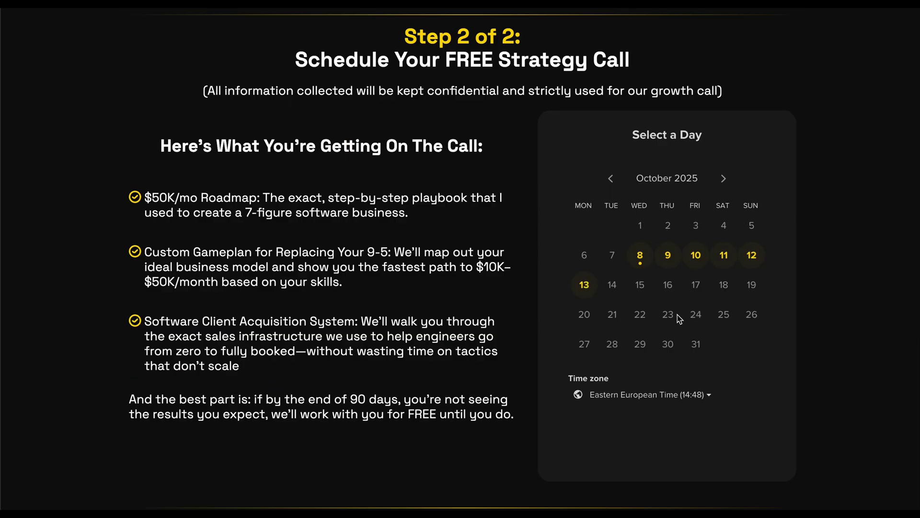
left_click(697, 259)
scroll(676, 374, "down", 3)
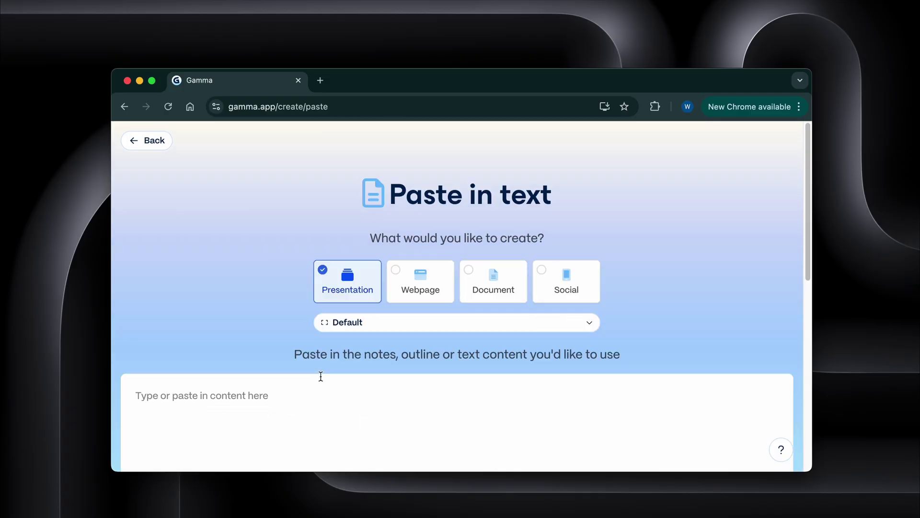
Step: Paste the JSON and XML notes into the Paste in text content box
left_click(321, 376)
type("I w")
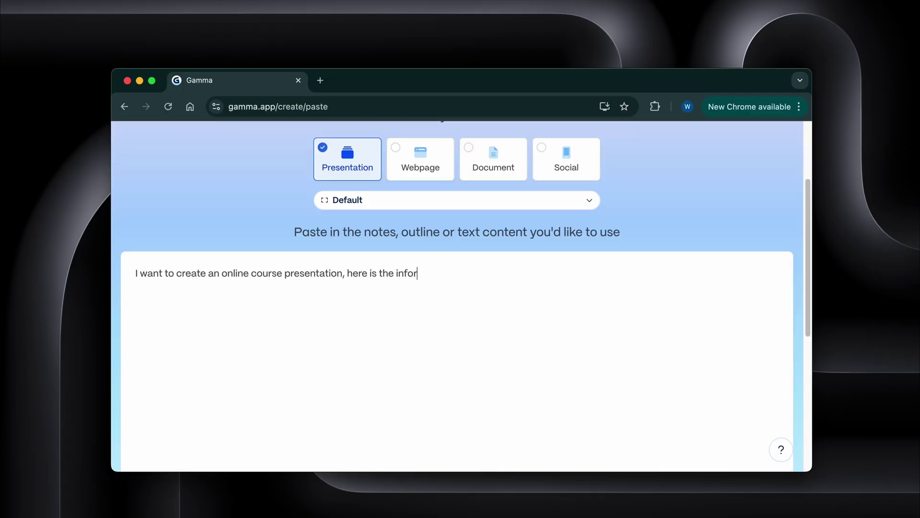
key("super+v")
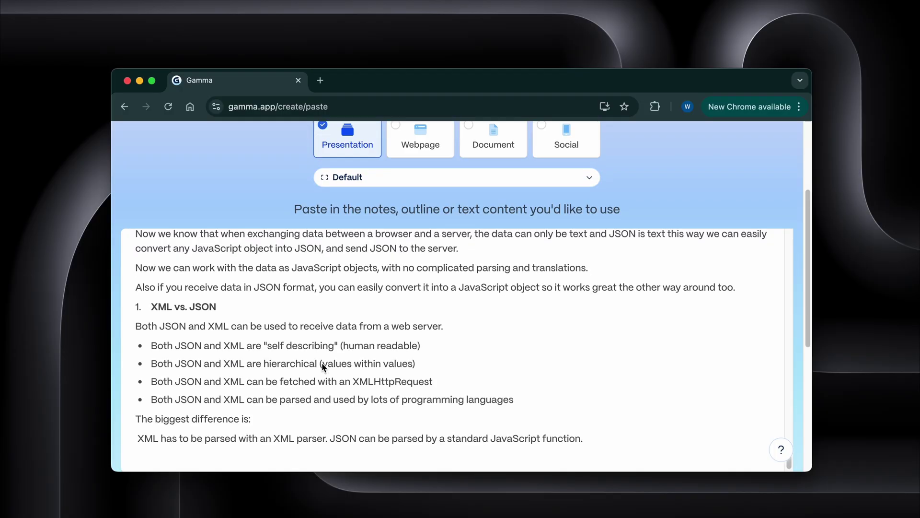
scroll(321, 362, "down", 6)
Step: Generate the REST API Best Practices deck and review its SOAP, REST vs SOAP and XML vs JSON cards
left_click(134, 281)
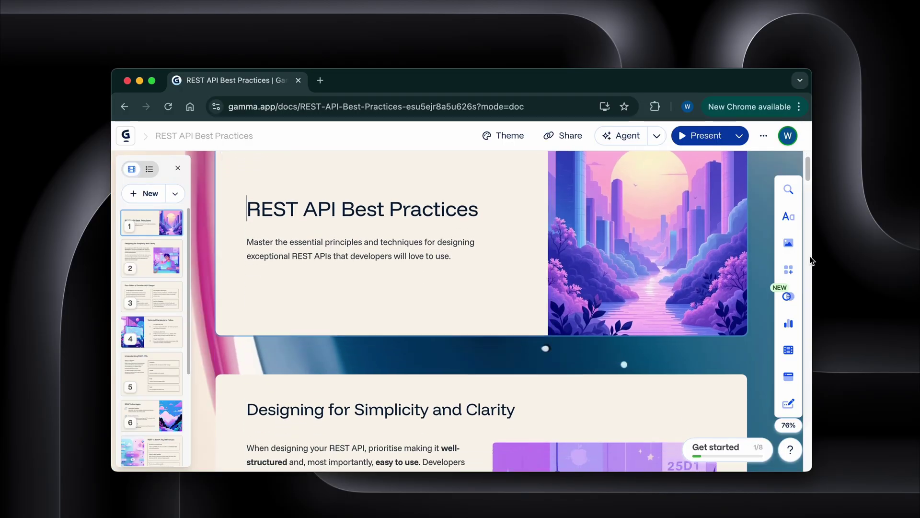
scroll(810, 260, "down", 5)
scroll(810, 260, "down", 15)
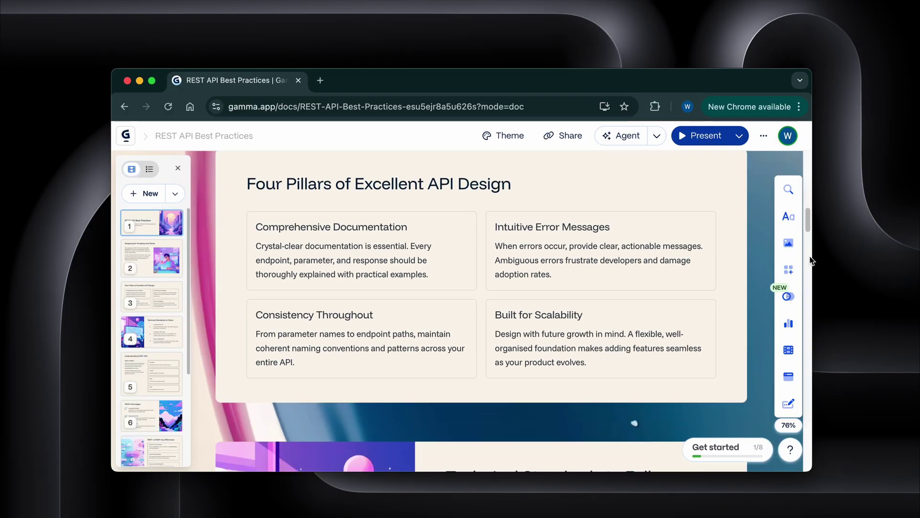
scroll(810, 260, "down", 15)
scroll(809, 260, "down", 15)
scroll(809, 260, "down", 8)
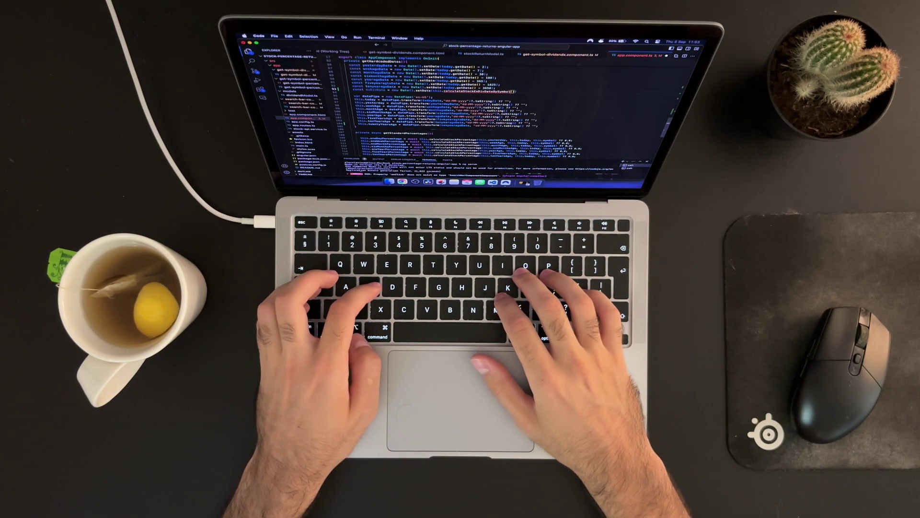
Step: Ask the agent to change the look and feel of the Mars Colony deck
type("this.")
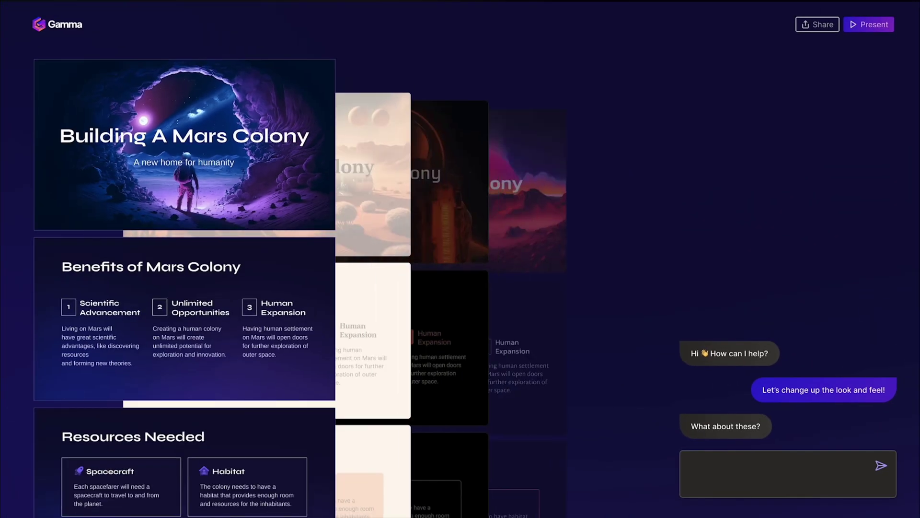
Step: Compare the cream and dark starry theme variants, then keep the purple look
left_click(386, 288)
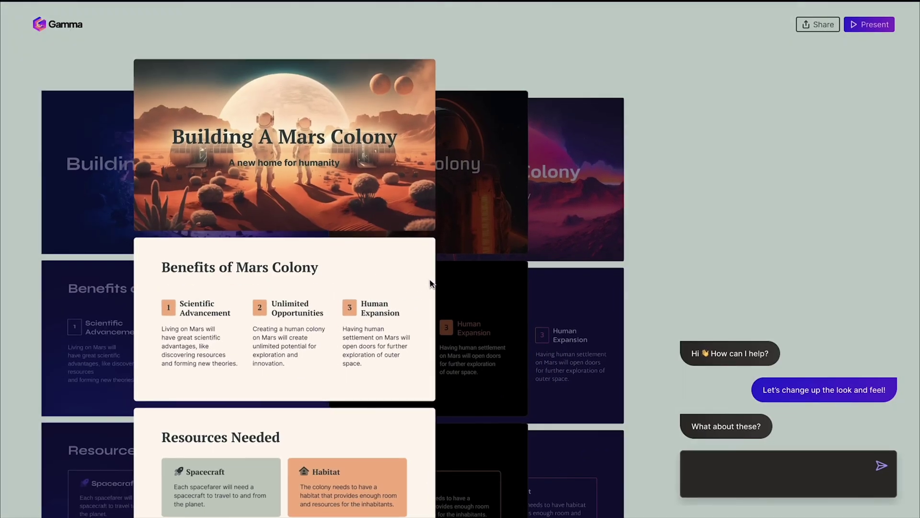
left_click(443, 283)
left_click(546, 281)
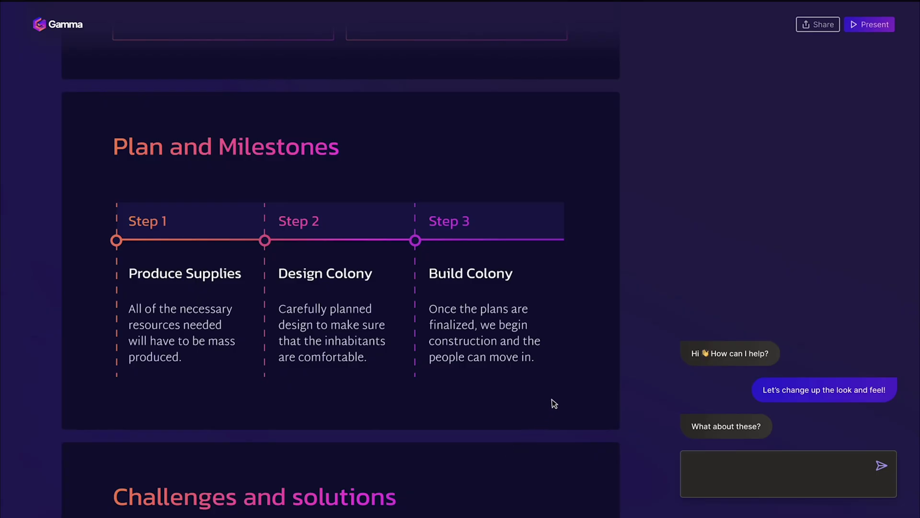
Step: Redesign the Plan and Milestones card with better visuals using the step-images layout
left_click(592, 389)
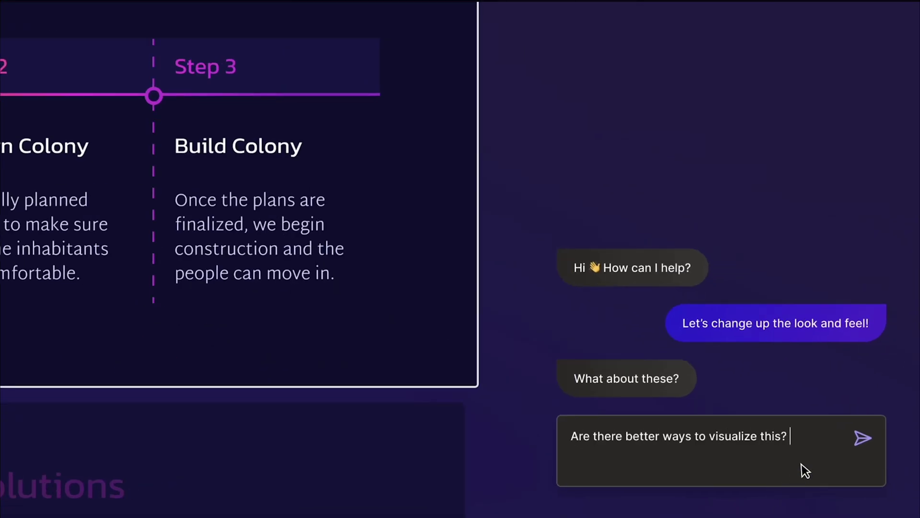
left_click(863, 440)
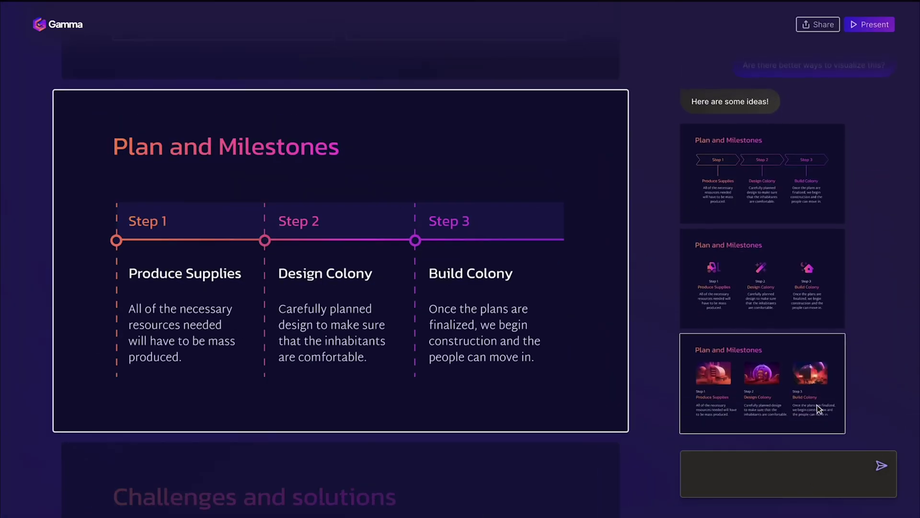
left_click(818, 409)
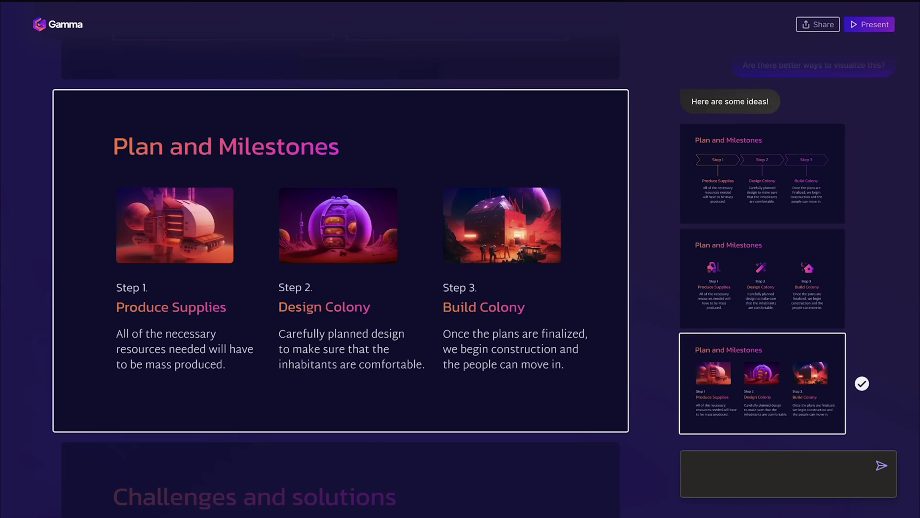
Step: Ask the agent to reformat the Challenges and solutions text as a table
scroll(467, 411, "down", 7)
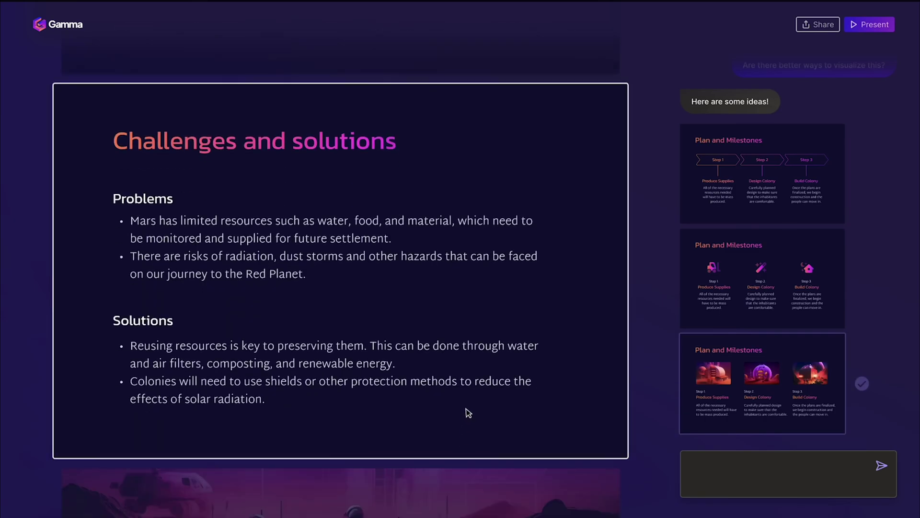
key("ctrl+a")
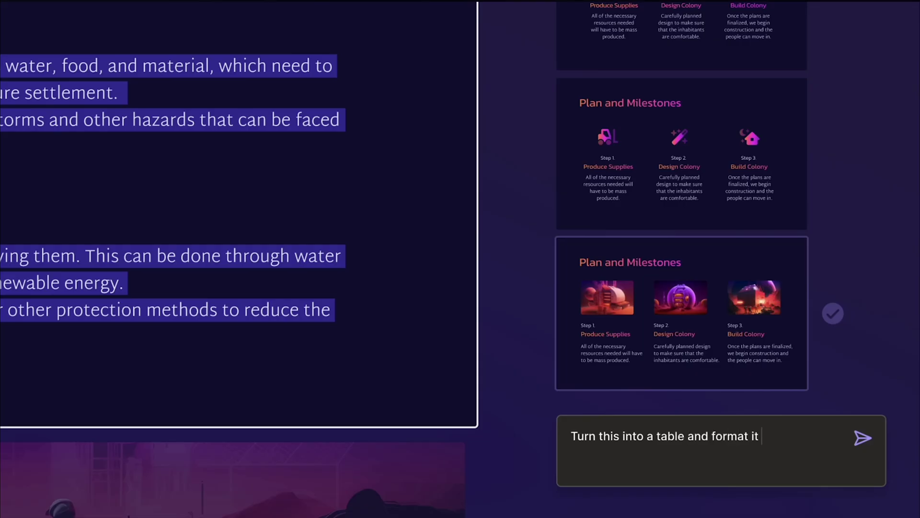
key("Return")
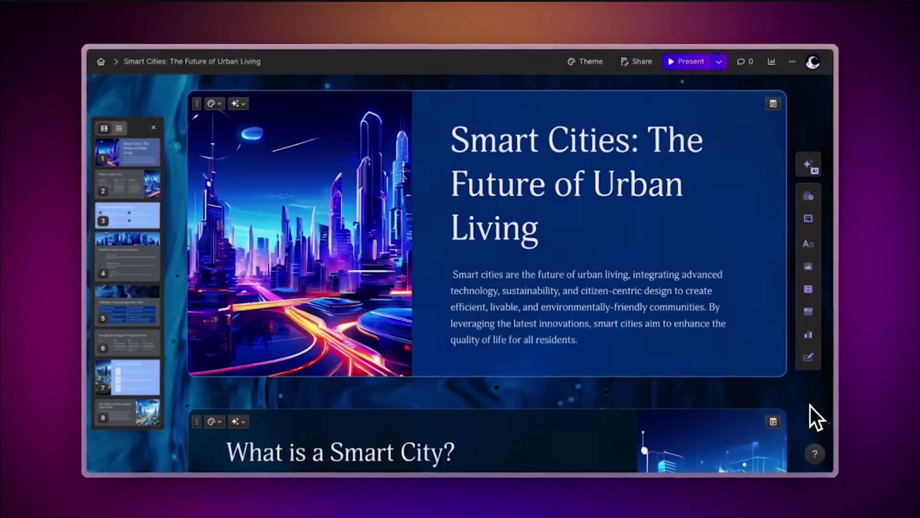
Step: Preview the Nebulae, Creme and Marine themes on the deck
scroll(809, 405, "down", 3)
scroll(809, 405, "down", 6)
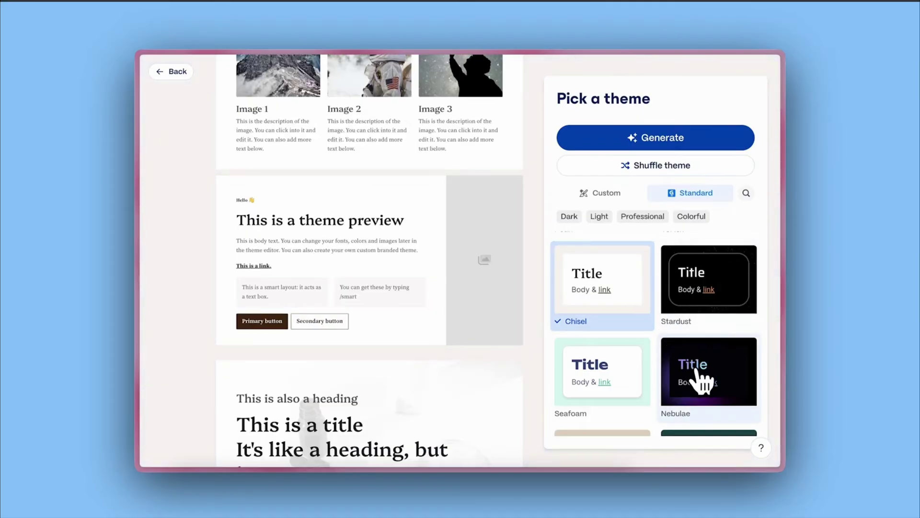
left_click(701, 380)
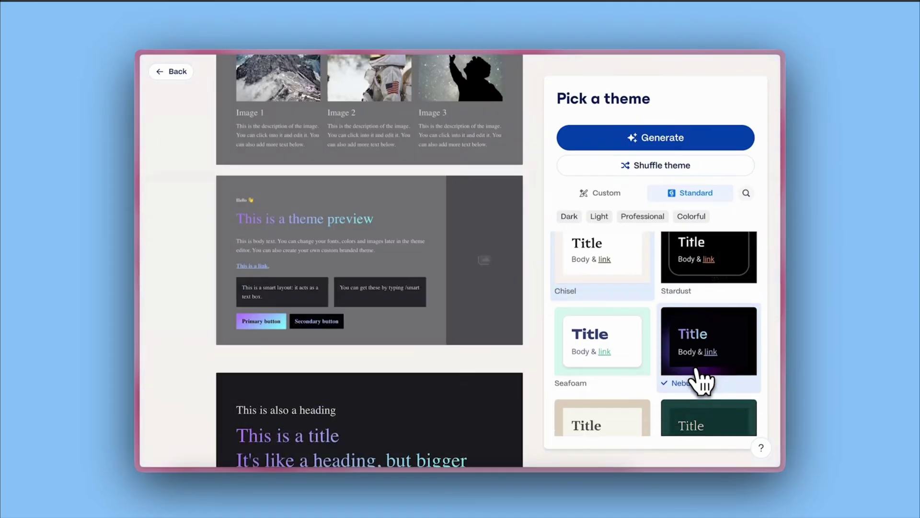
scroll(699, 380, "down", 3)
left_click(632, 372)
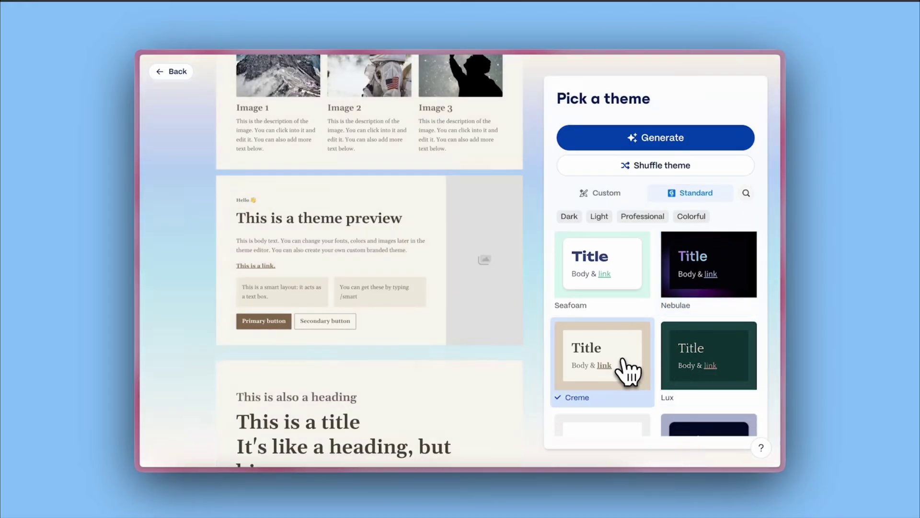
scroll(618, 366, "down", 3)
left_click(698, 382)
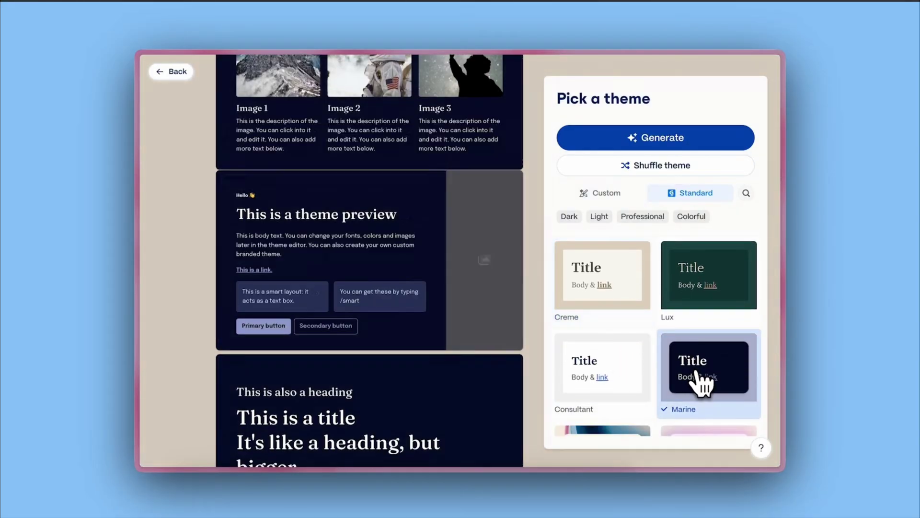
Step: Try custom themes Blue Night and Building Blocks, apply Carousels, and bring up sharing options
left_click(608, 196)
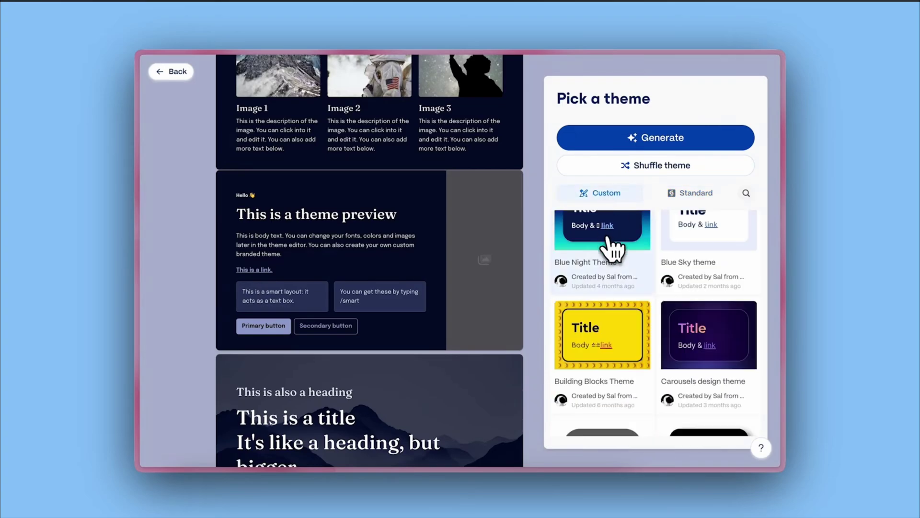
left_click(609, 240)
left_click(597, 335)
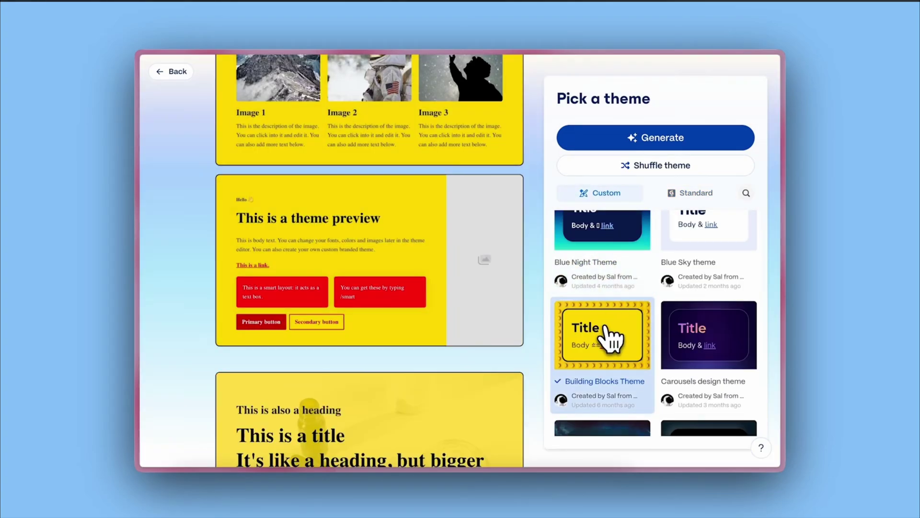
left_click(694, 335)
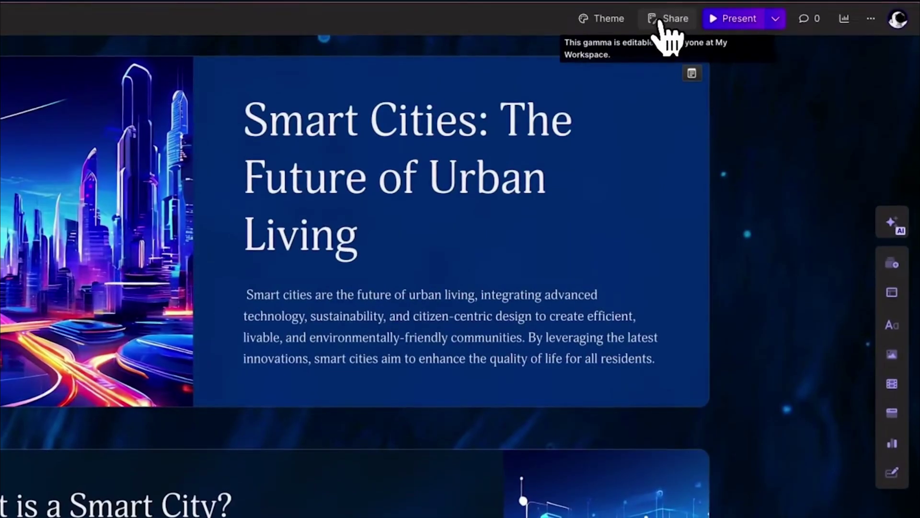
left_click(663, 24)
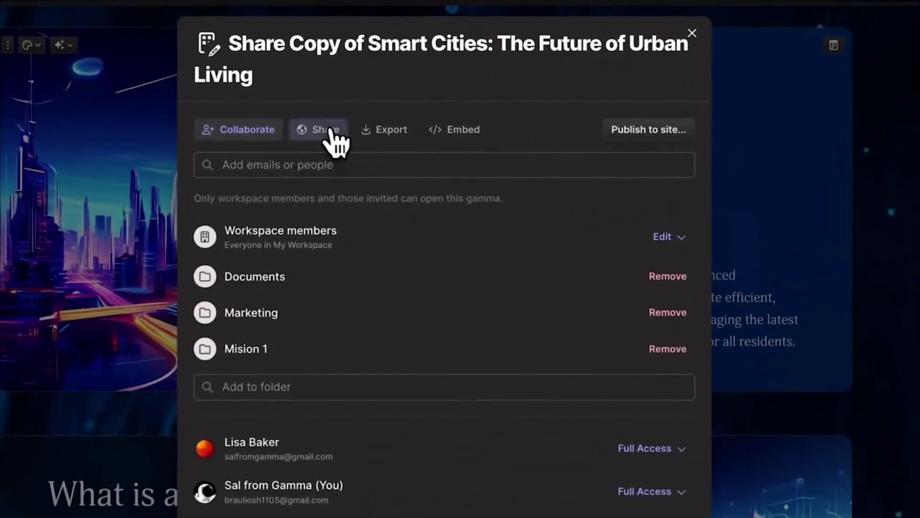
Step: Check link permissions and export options, then copy the 700×450px iframe embed code
left_click(391, 145)
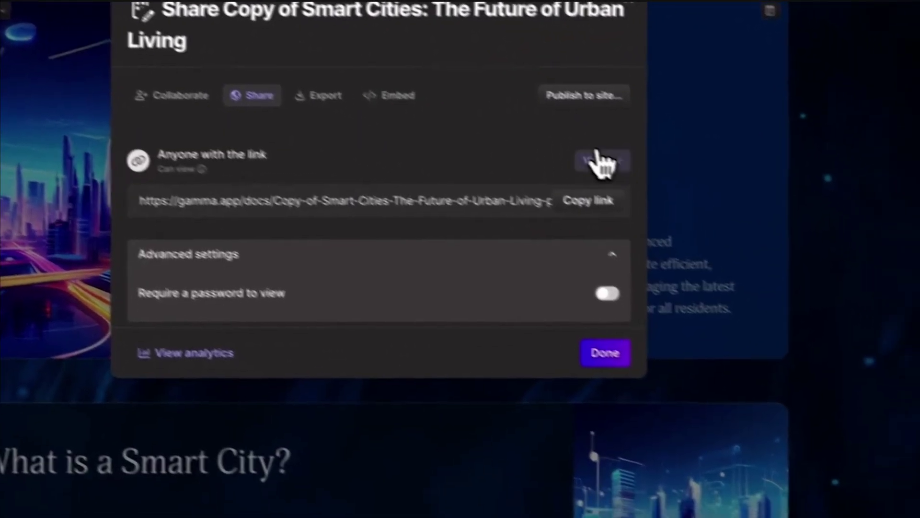
left_click(665, 195)
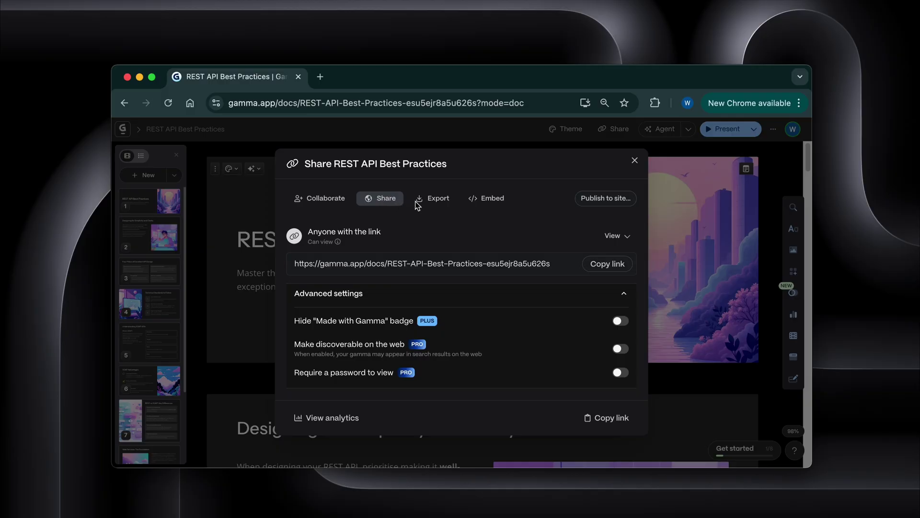
left_click(437, 204)
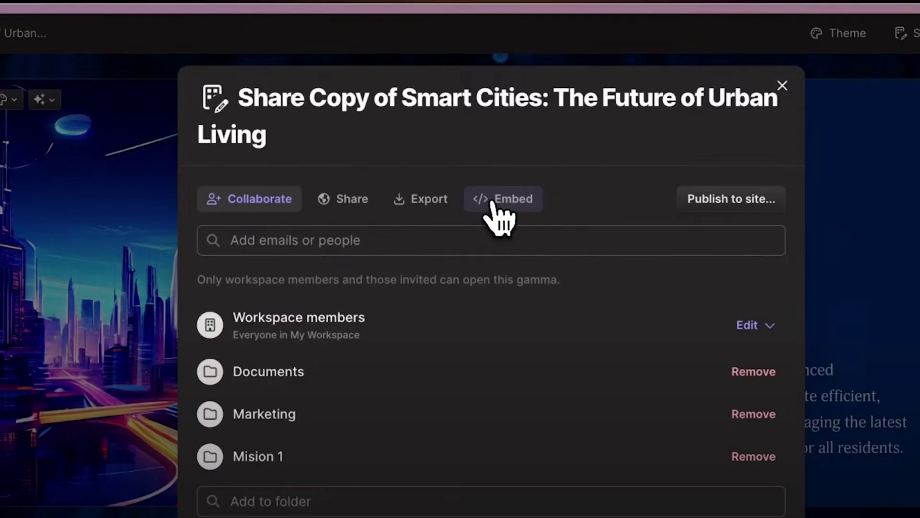
left_click(493, 203)
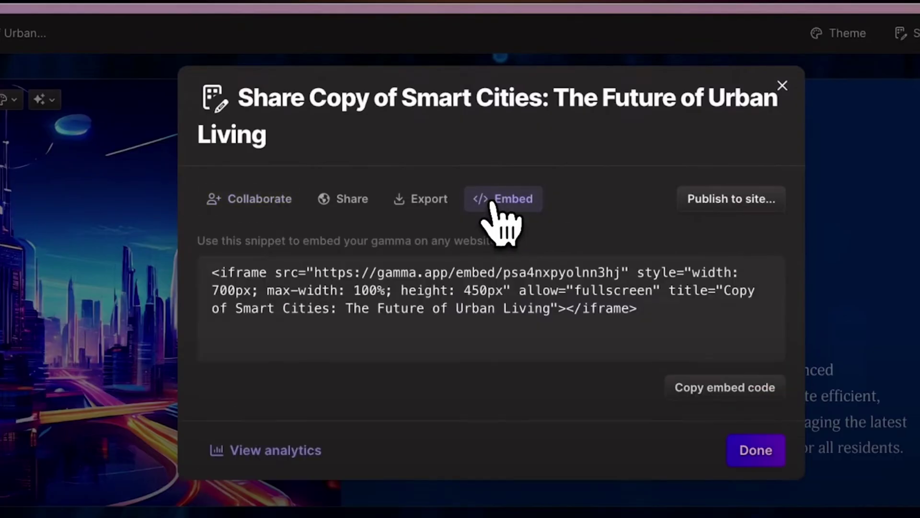
left_click(725, 388)
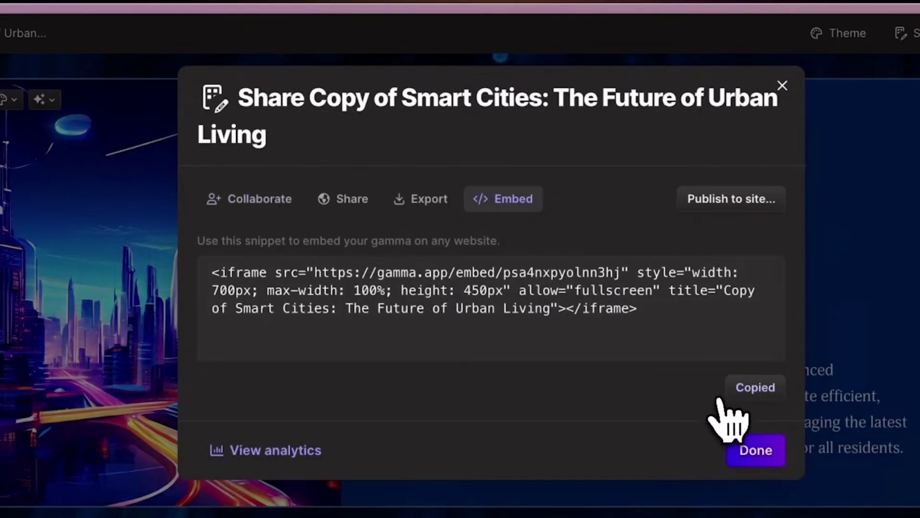